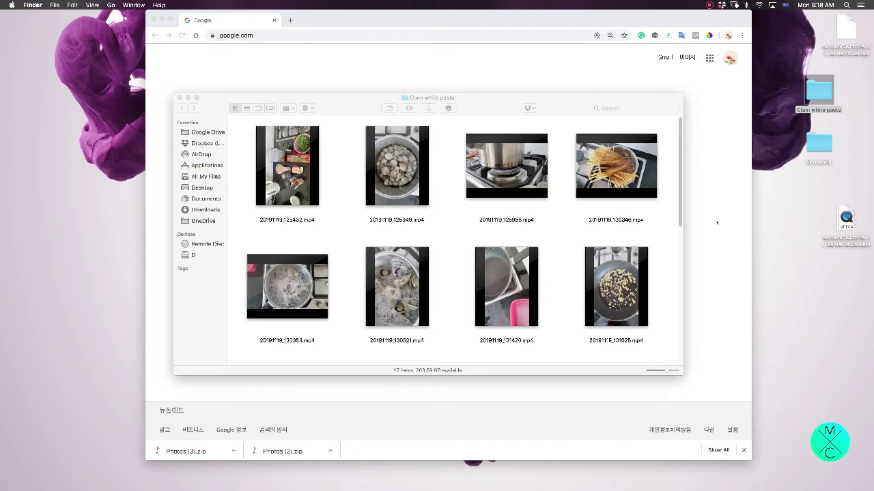
Look through the cooking videos and photos in the Clam white pasta folder and close its window
left_click(563, 234)
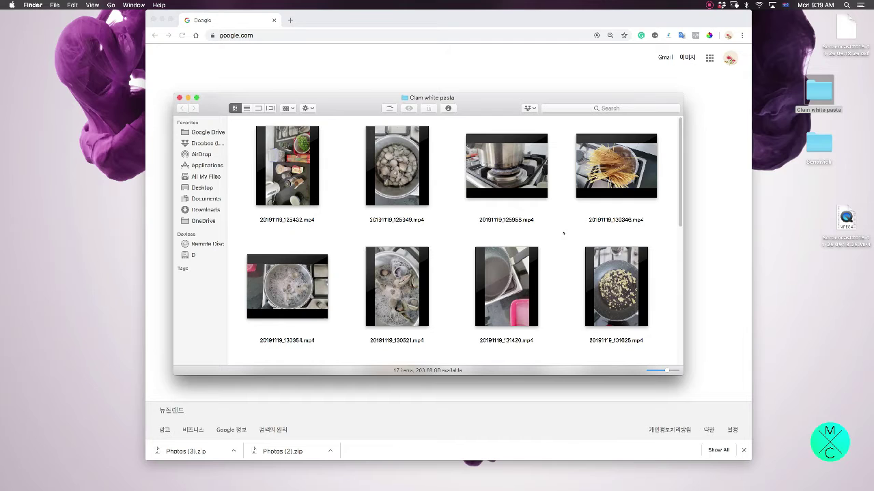
scroll(559, 248, "down", 2)
scroll(560, 249, "down", 10)
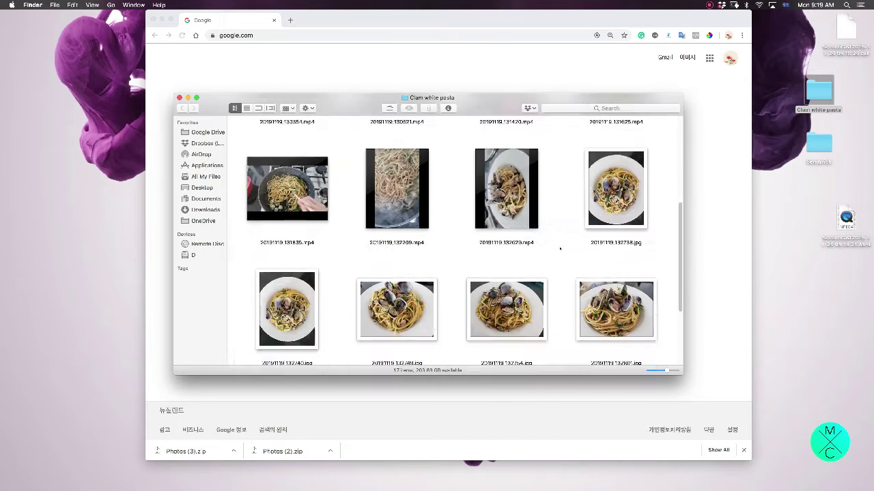
scroll(560, 248, "up", 10)
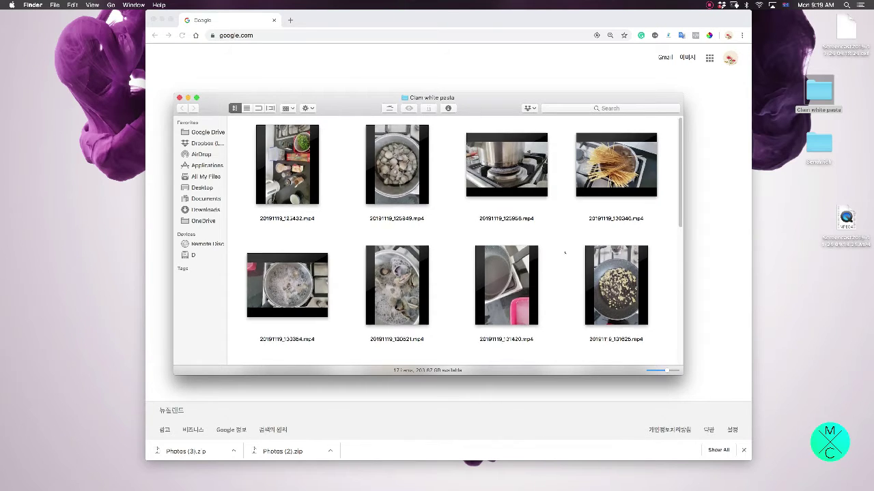
scroll(564, 253, "down", 10)
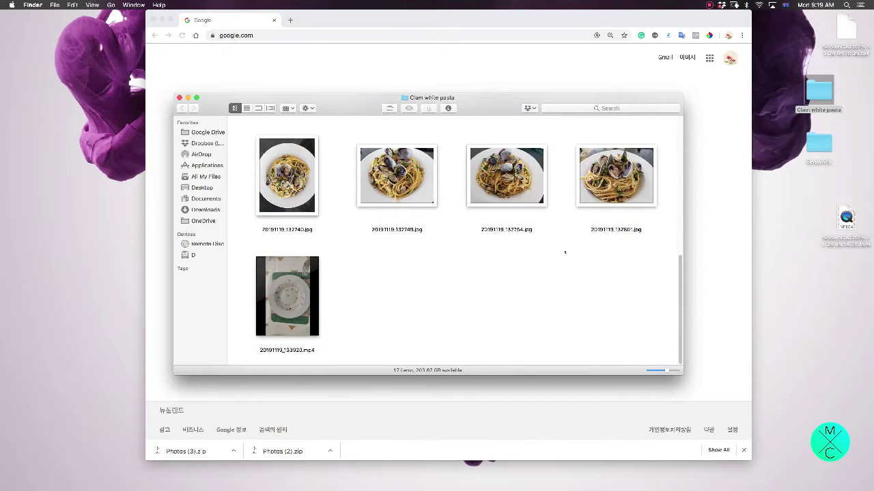
scroll(564, 253, "up", 10)
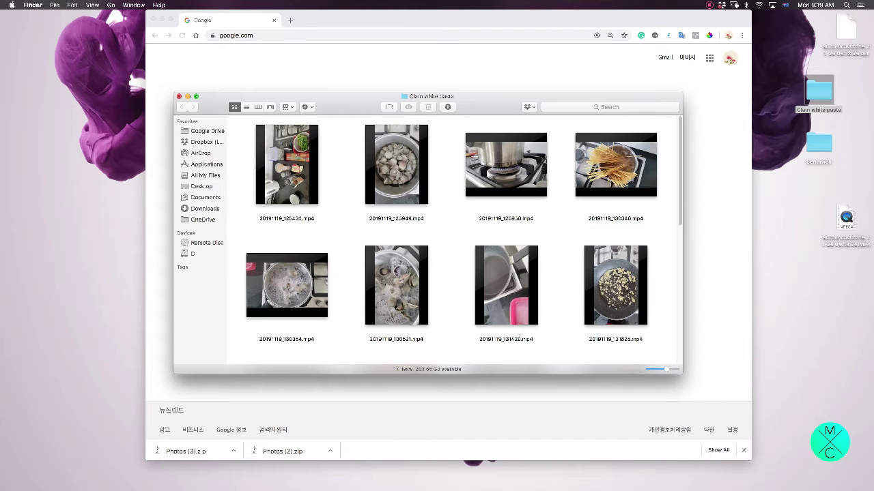
left_click(179, 96)
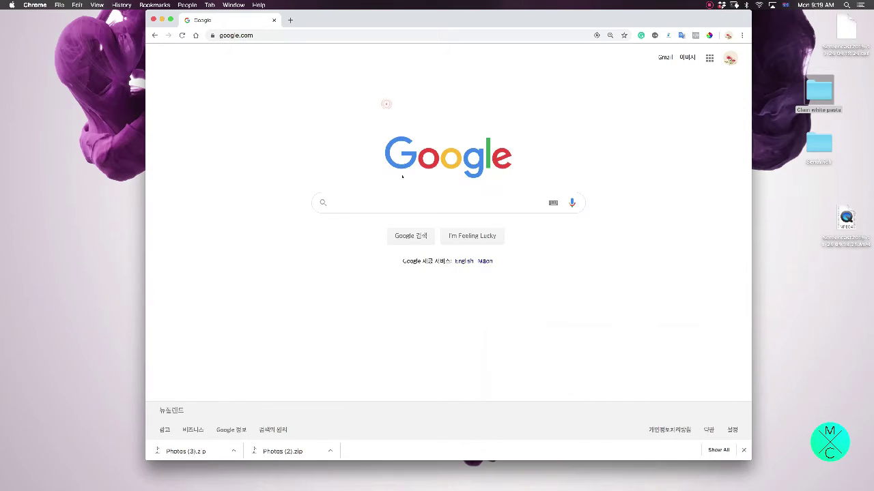
Browse the YouTube search results for "$5 meals" to check whether other channels already use the name
left_click(425, 202)
left_click(630, 191)
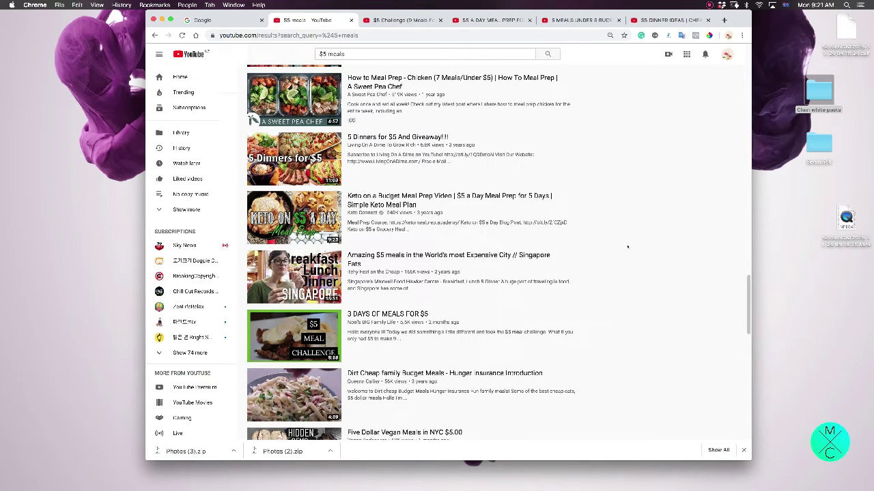
scroll(627, 247, "up", 1)
scroll(628, 247, "up", 15)
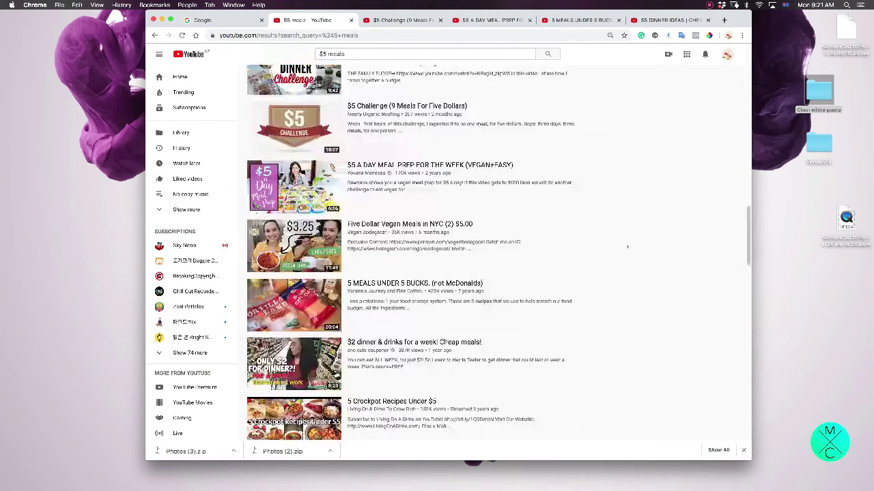
scroll(627, 247, "up", 2)
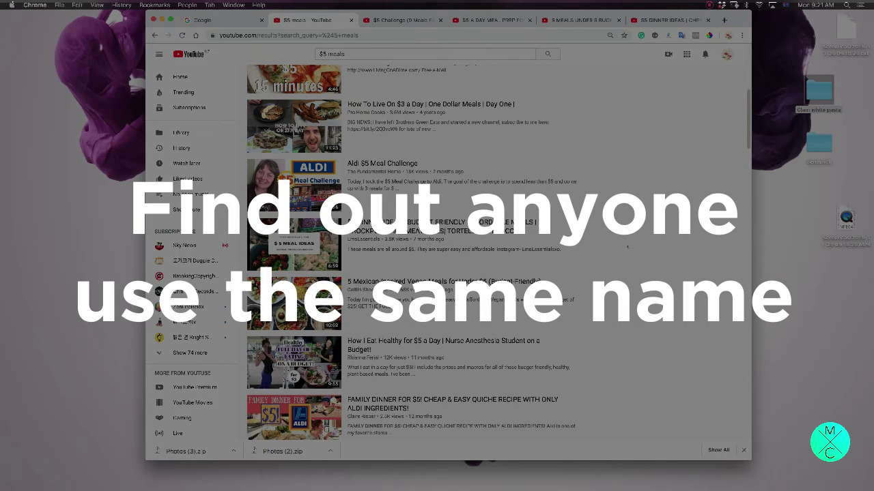
scroll(627, 247, "up", 1)
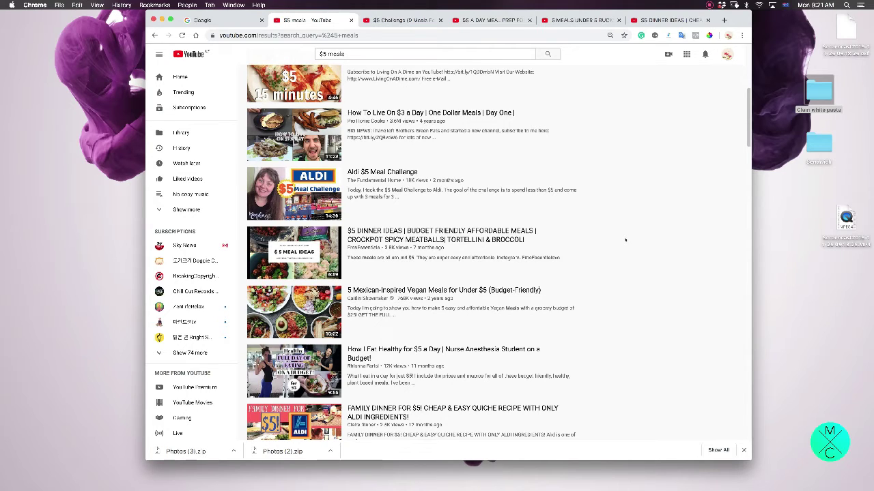
scroll(625, 240, "up", 4)
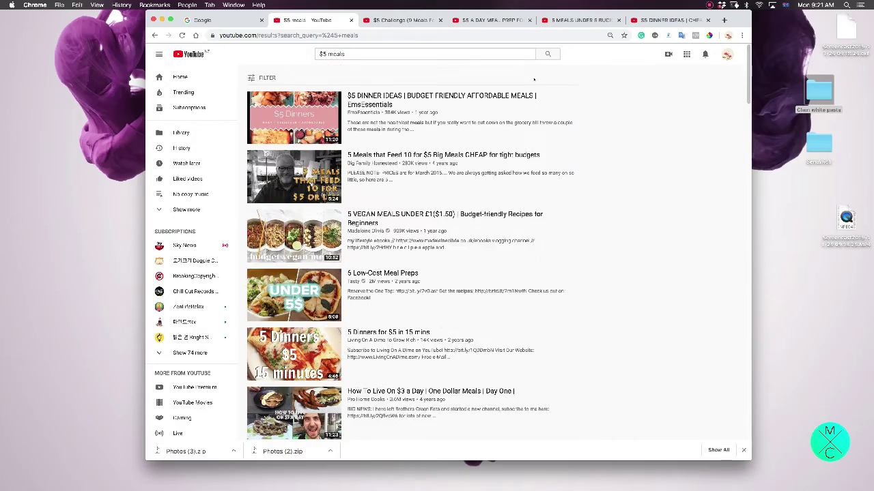
scroll(554, 212, "down", 5)
scroll(557, 212, "down", 10)
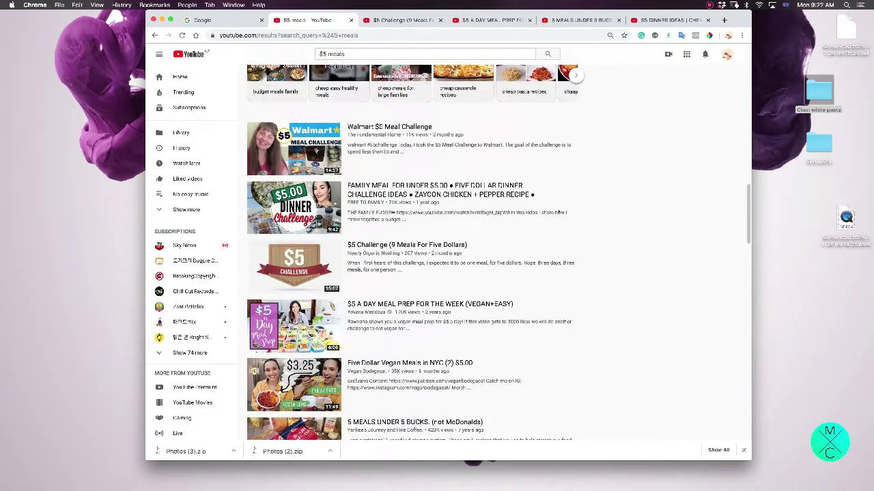
scroll(558, 213, "down", 3)
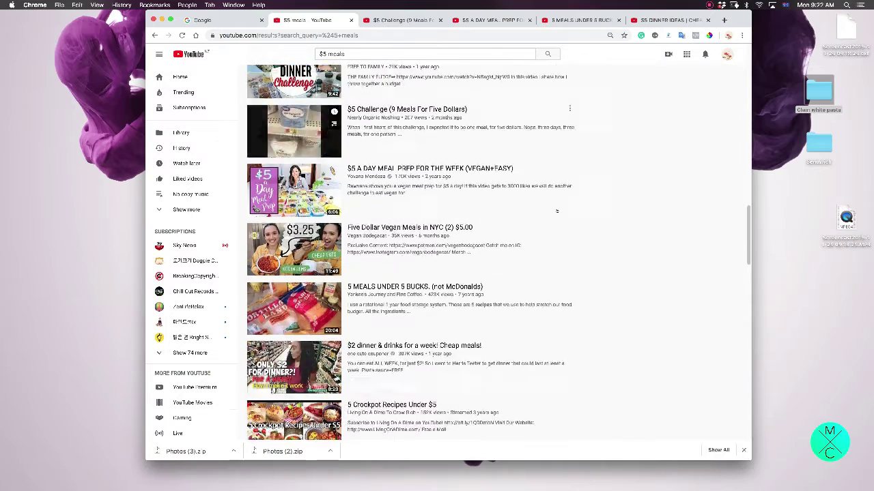
scroll(556, 212, "down", 8)
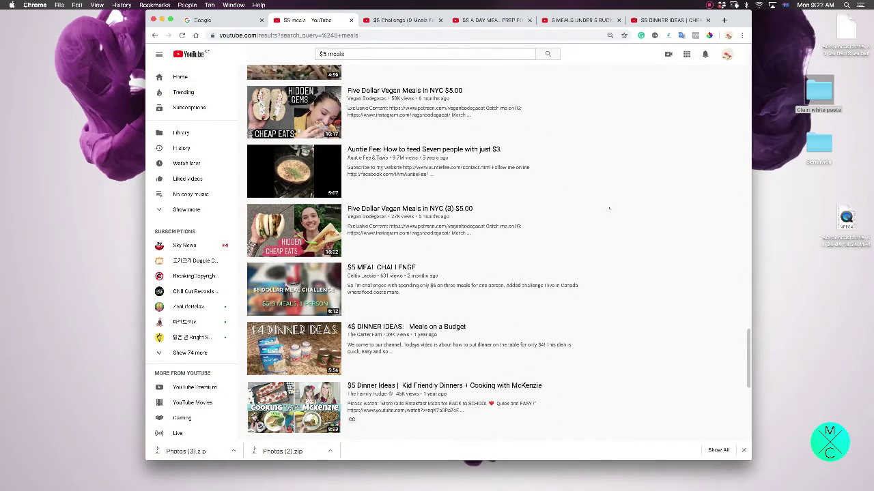
scroll(604, 206, "down", 1)
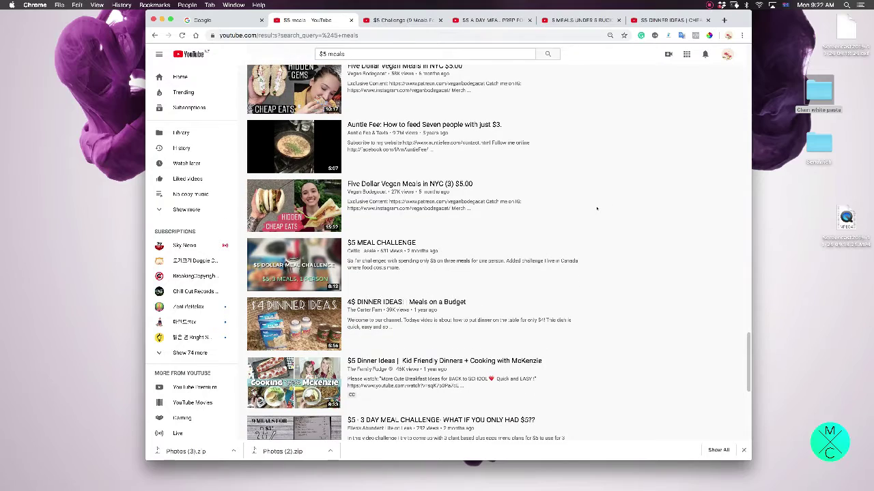
scroll(596, 207, "down", 3)
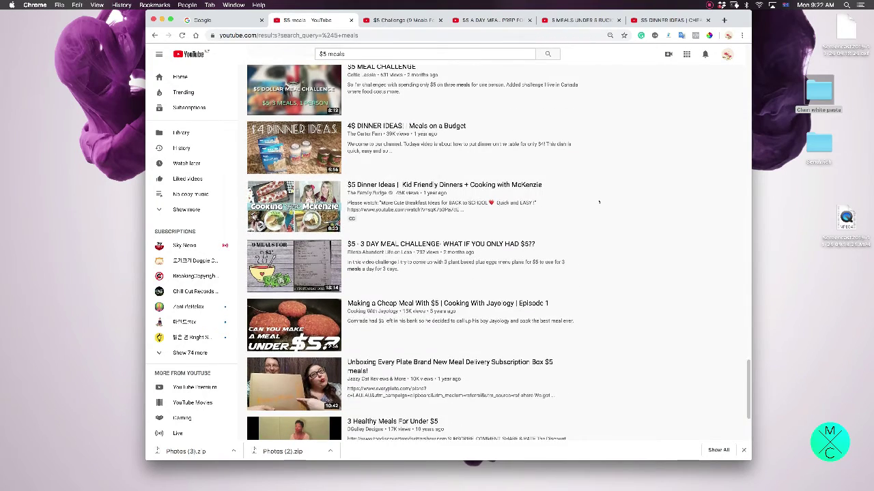
scroll(599, 202, "down", 2)
scroll(599, 202, "down", 2)
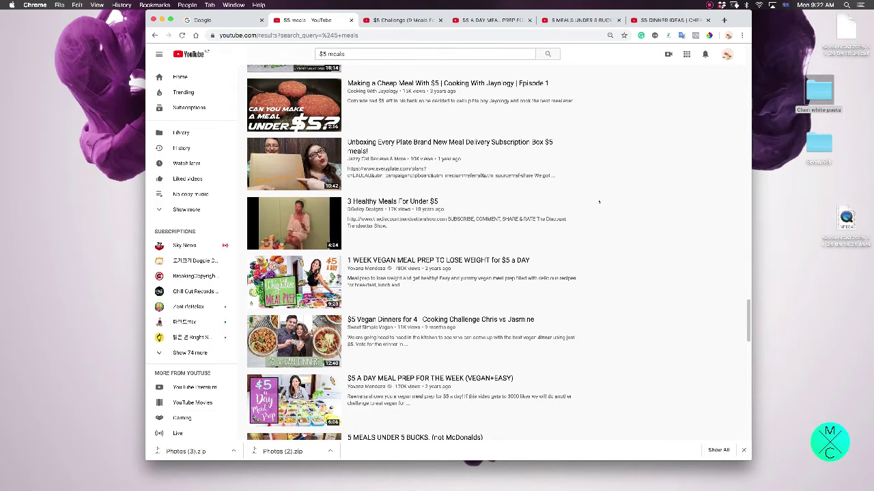
scroll(598, 201, "down", 1)
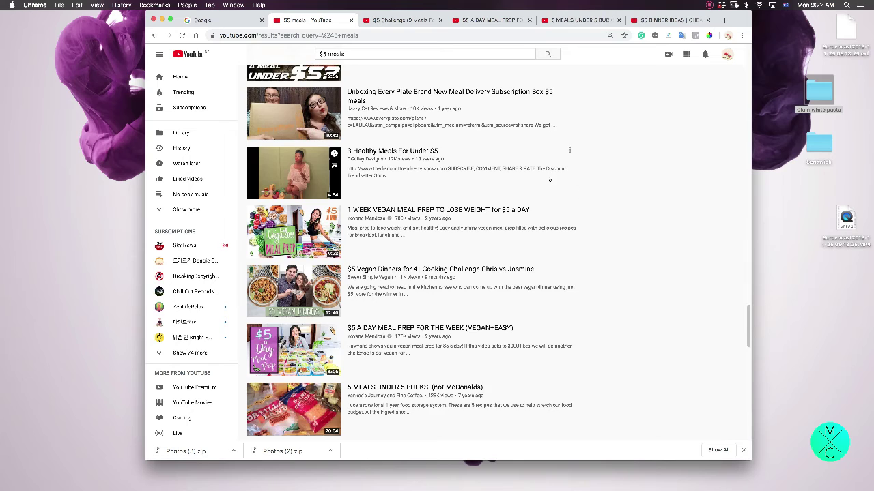
scroll(549, 180, "down", 6)
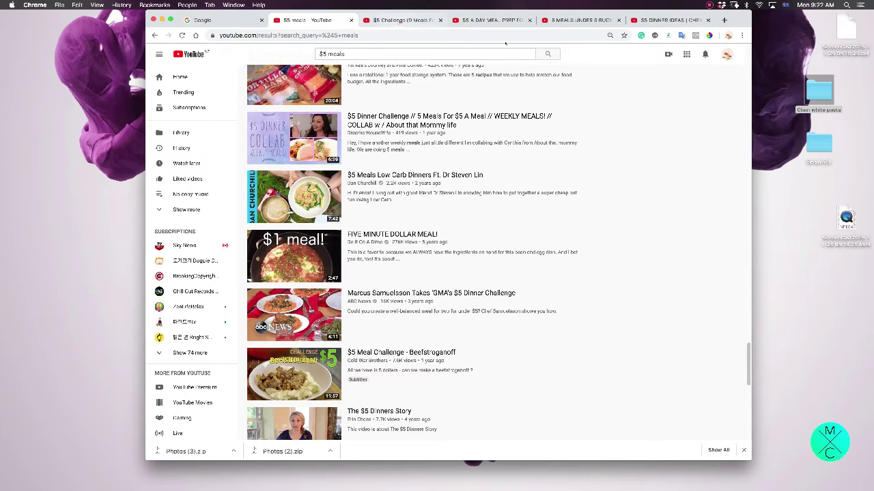
View the opened $5 Challenge, $5 A Day Meal Prep and $5 Dinner Ideas videos and return to the search results
left_click(400, 22)
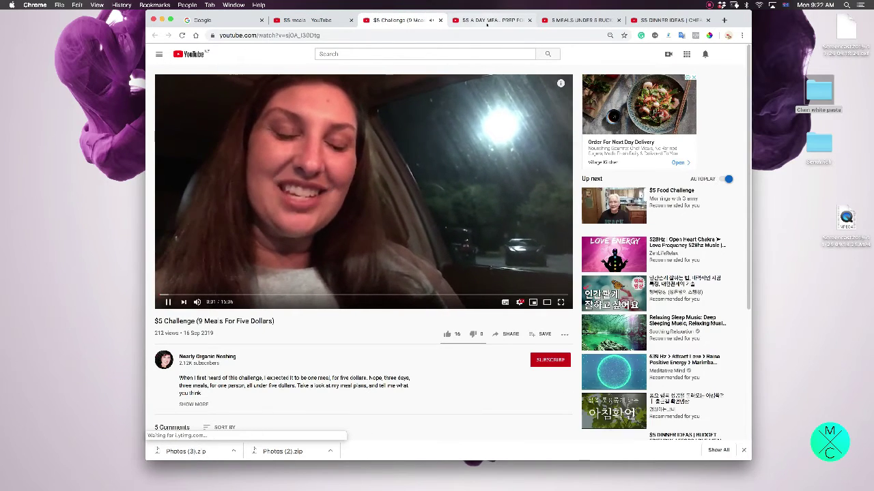
left_click(487, 21)
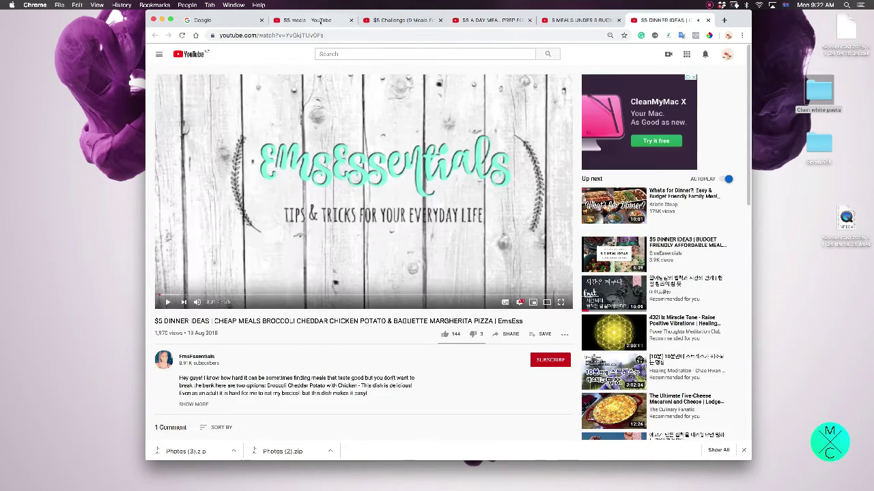
left_click(321, 23)
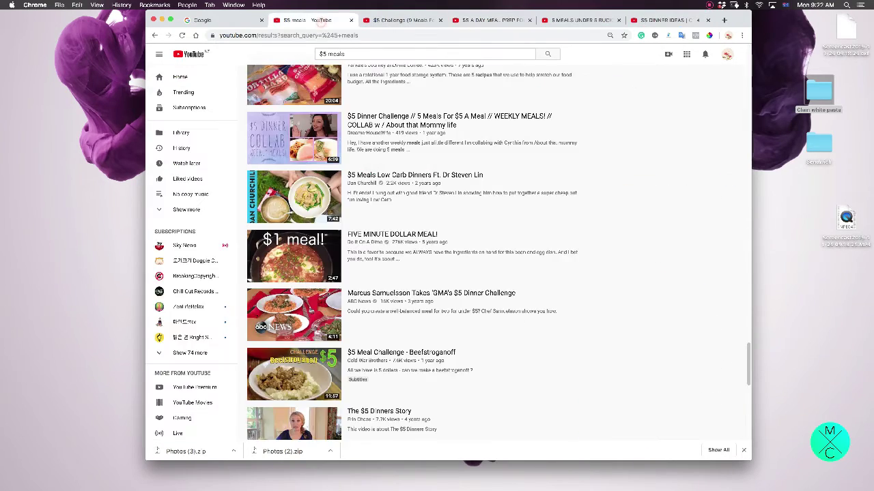
Search YouTube for "cooking" and view the Tasty channel opened from the results
scroll(684, 189, "up", 20)
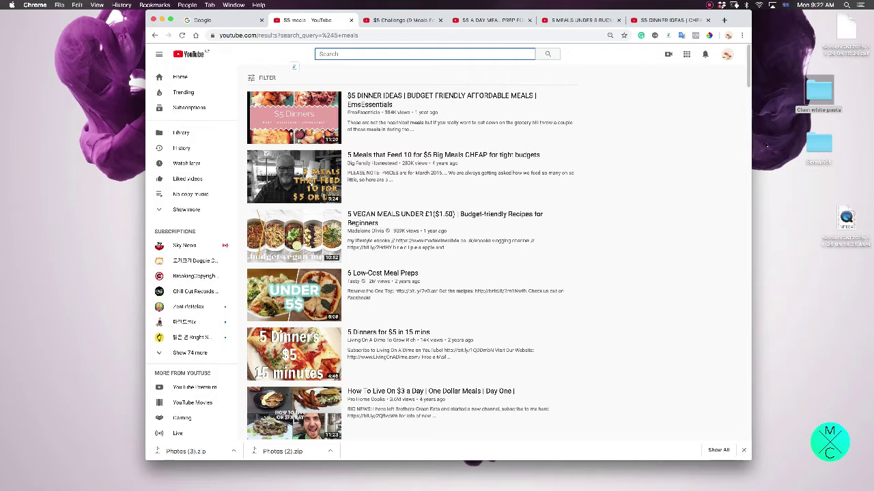
type("d")
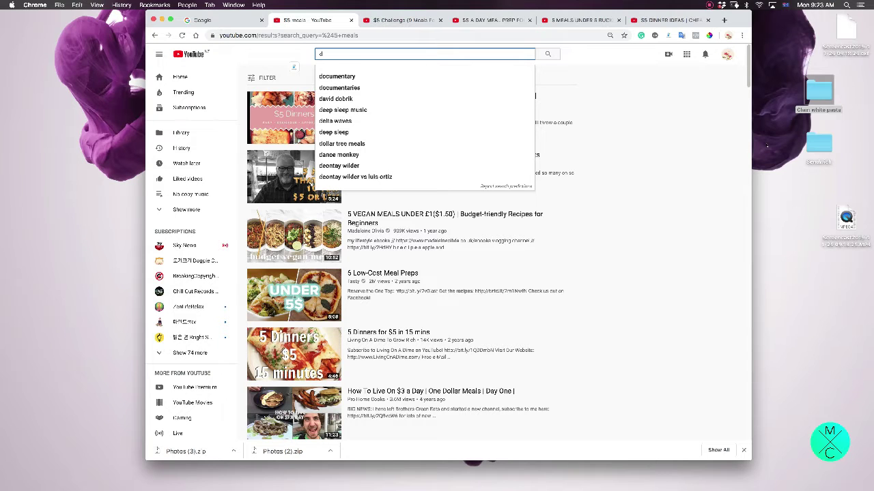
key("BackSpace")
type("cooking")
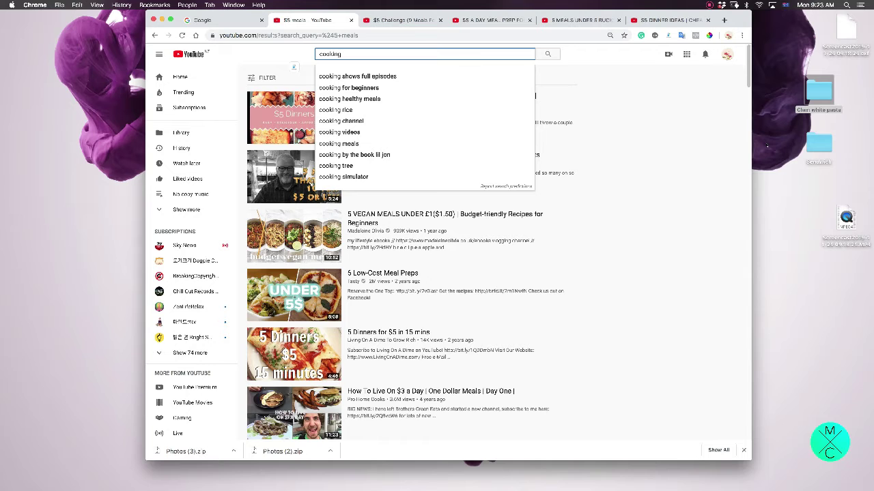
key("Return")
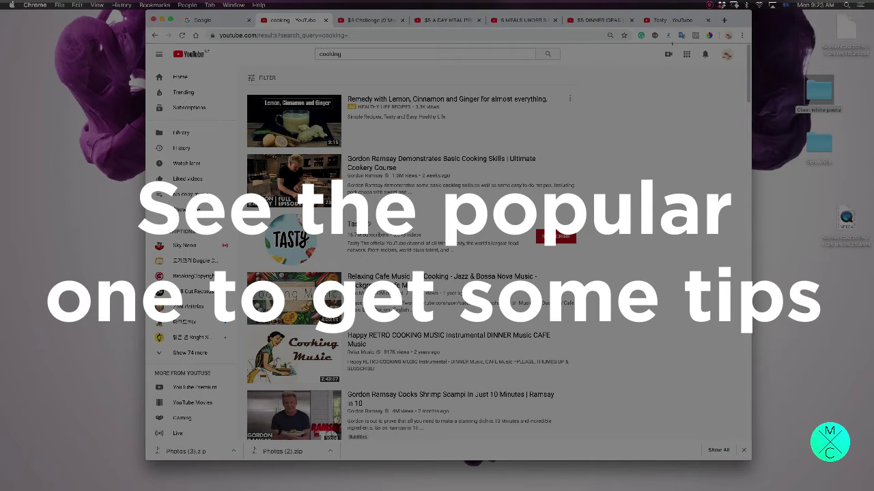
left_click(672, 20)
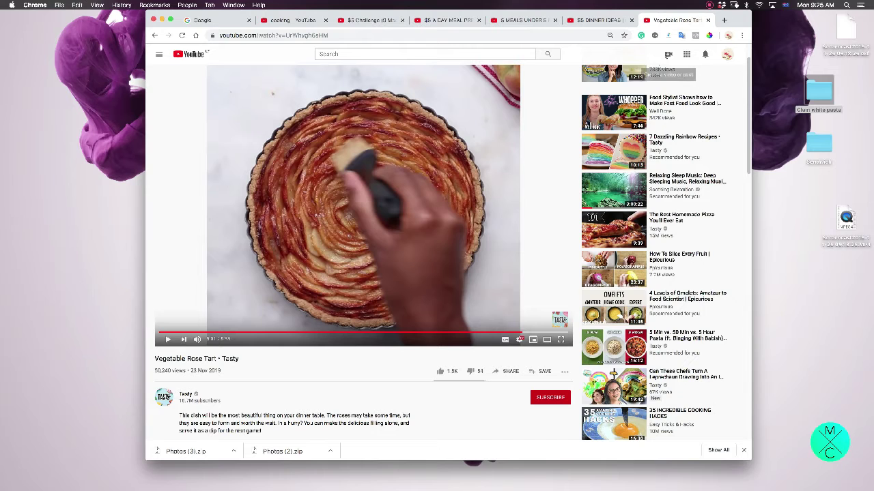
Close the opened YouTube video and search tabs
key("super+w")
key("super+w")
key("super+w")
key("super+w")
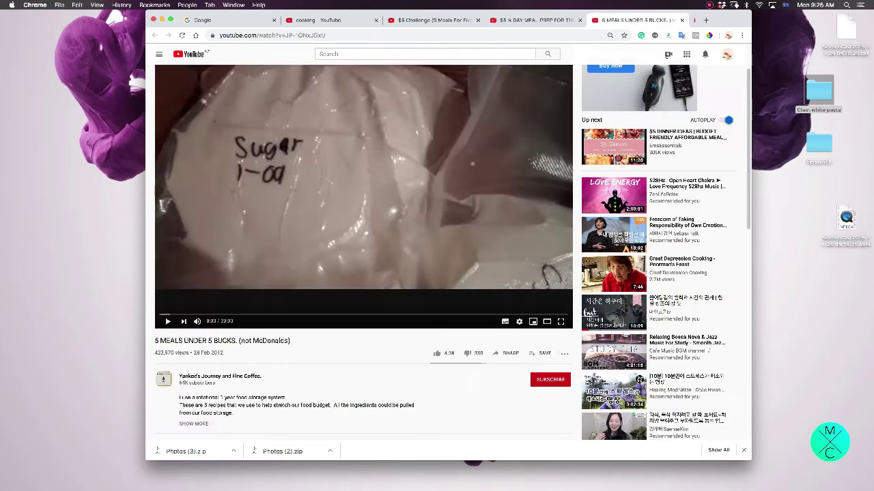
key("super+w")
key("super+w")
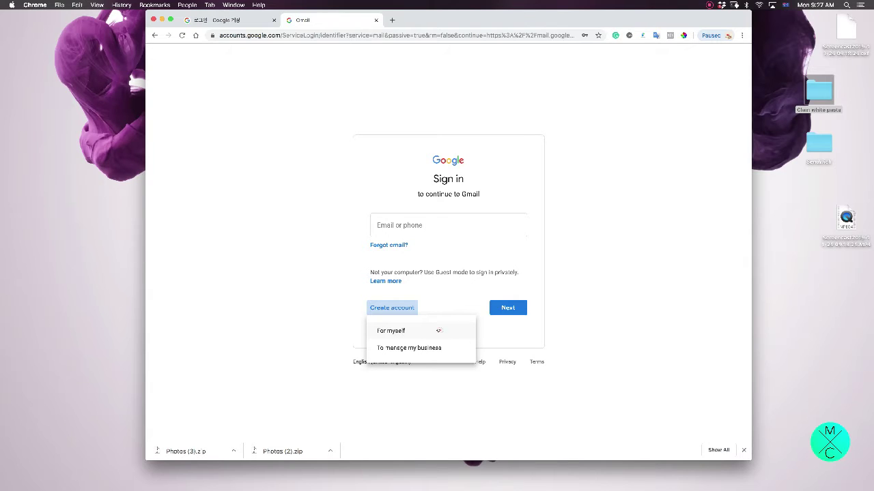
Create a personal Google account with first name "$5" and last name "meal", fill in the username and account password, and submit the form
left_click(438, 330)
type("$5")
key("Tab")
type("mnal")
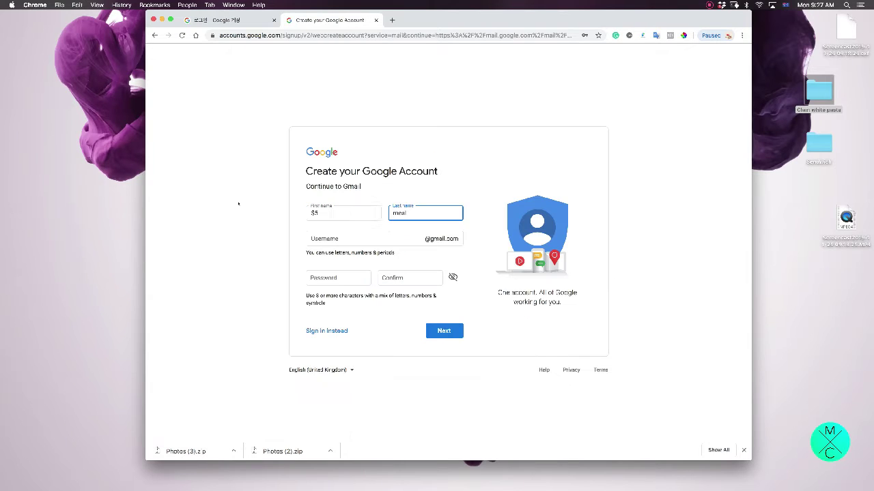
left_click(238, 203)
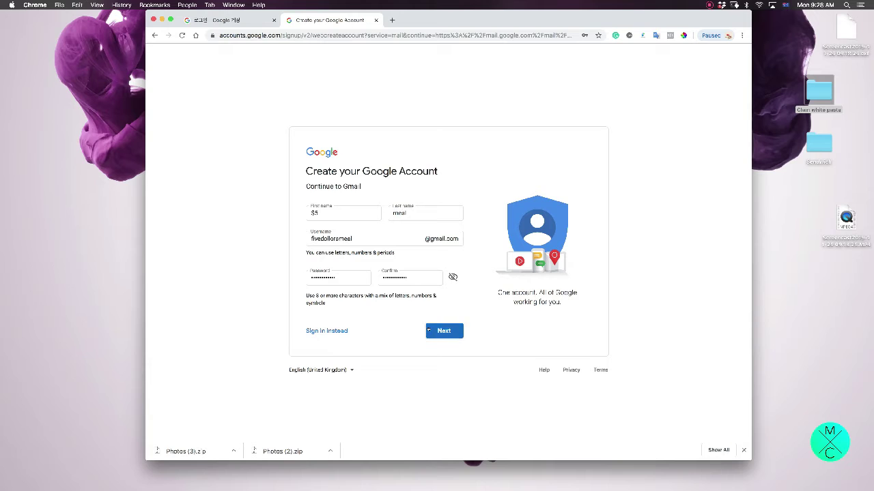
left_click(456, 333)
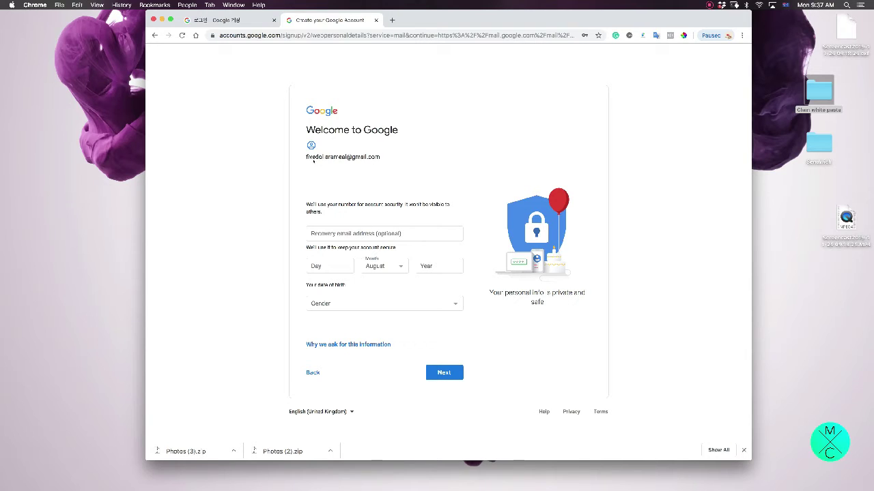
Opt in to using the phone number across Google services and finish creating the Google account
left_click_drag(385, 156, 300, 144)
left_click(280, 171)
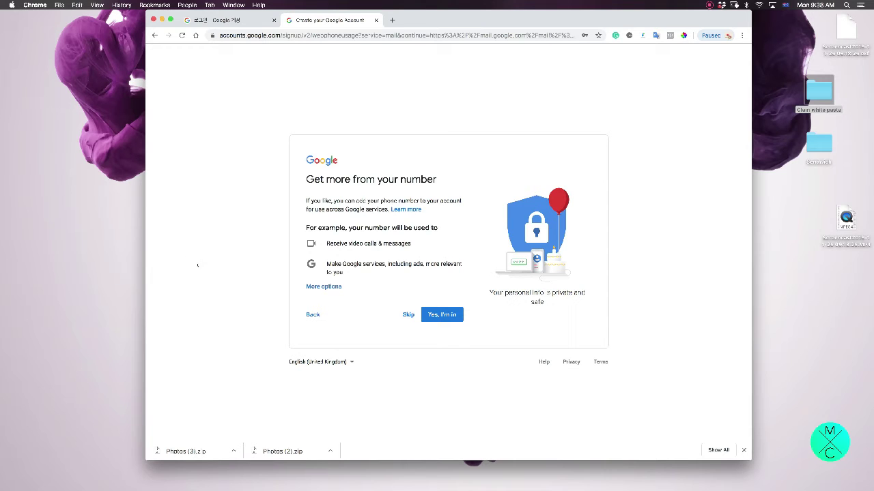
left_click(436, 316)
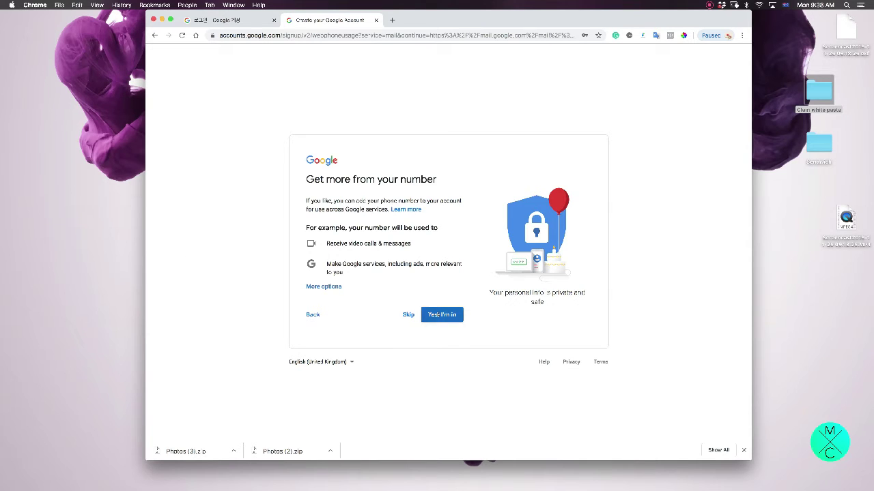
left_click(443, 355)
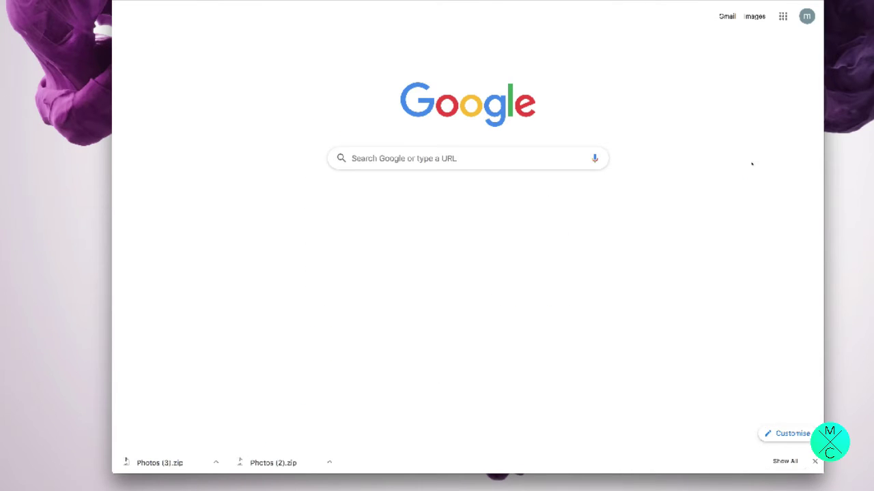
Open the new account's Google Account page, and on YouTube dismiss the library tip and check which account is signed in
left_click(807, 18)
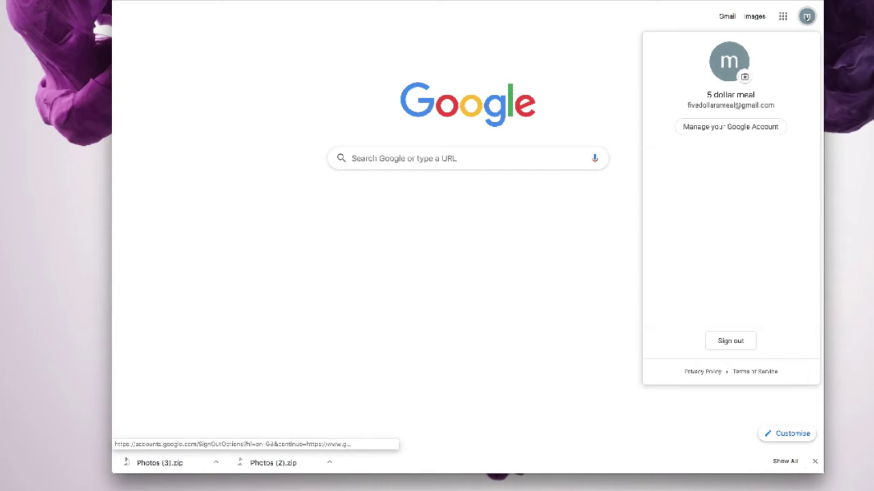
left_click(742, 128)
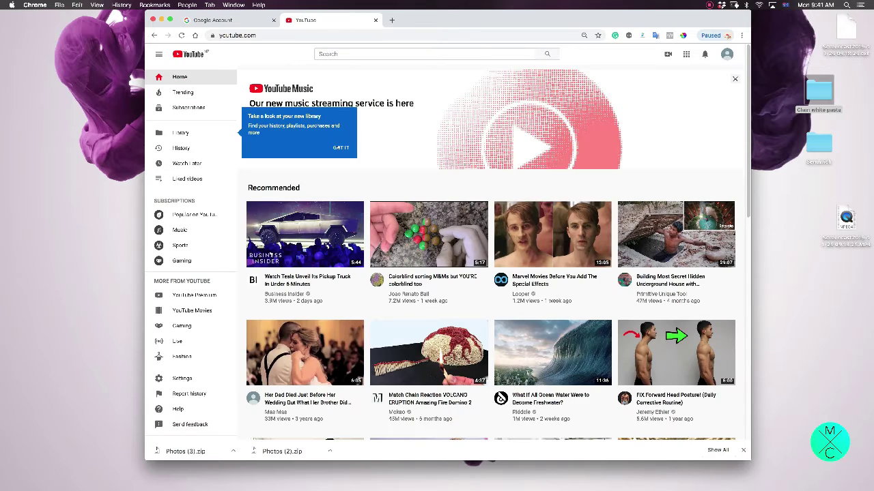
left_click(340, 147)
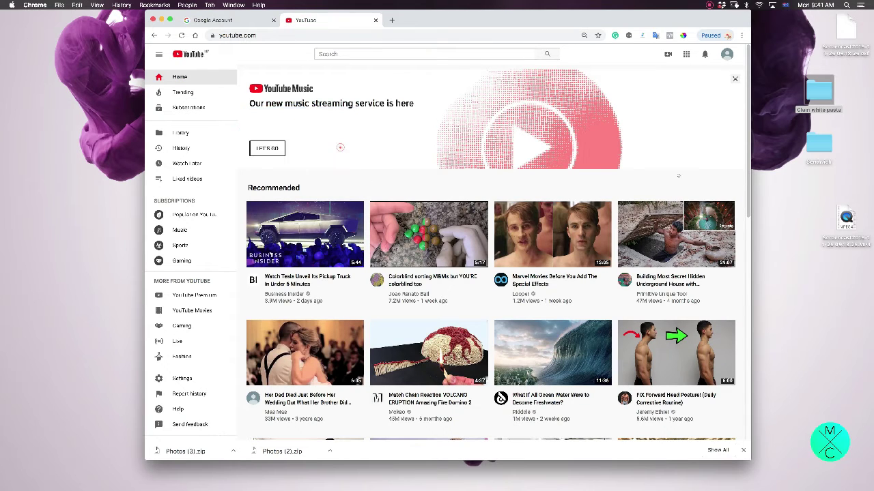
left_click(726, 55)
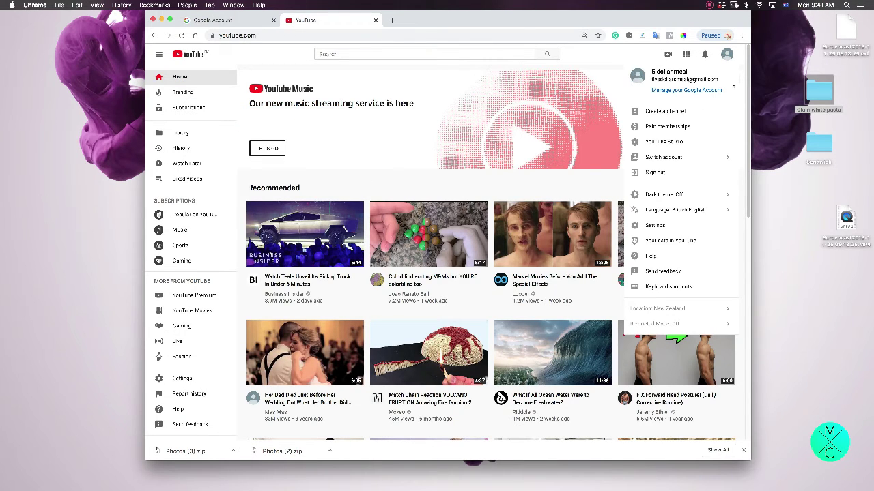
left_click(608, 58)
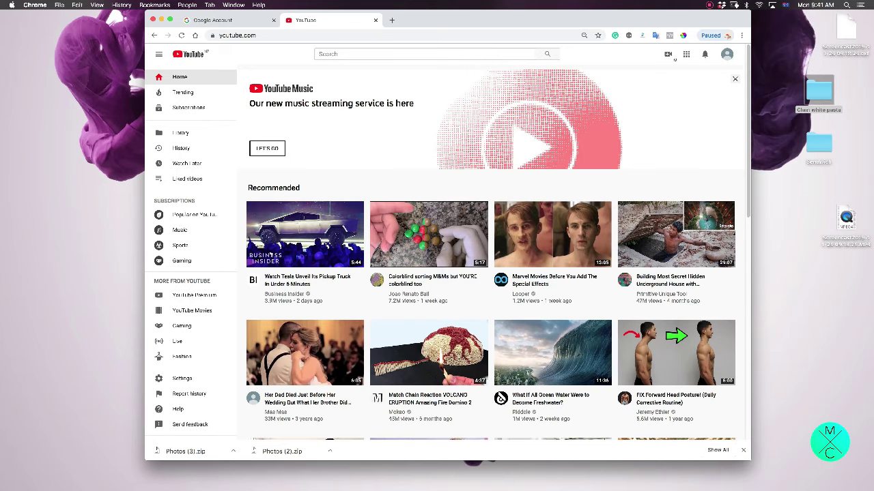
Start a video upload on YouTube and create the channel with the option to use the Google account's name
left_click(668, 54)
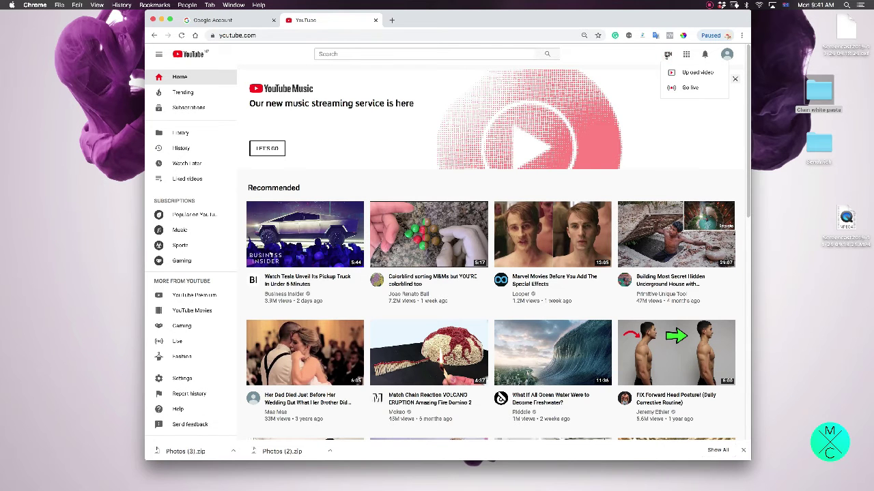
left_click(691, 72)
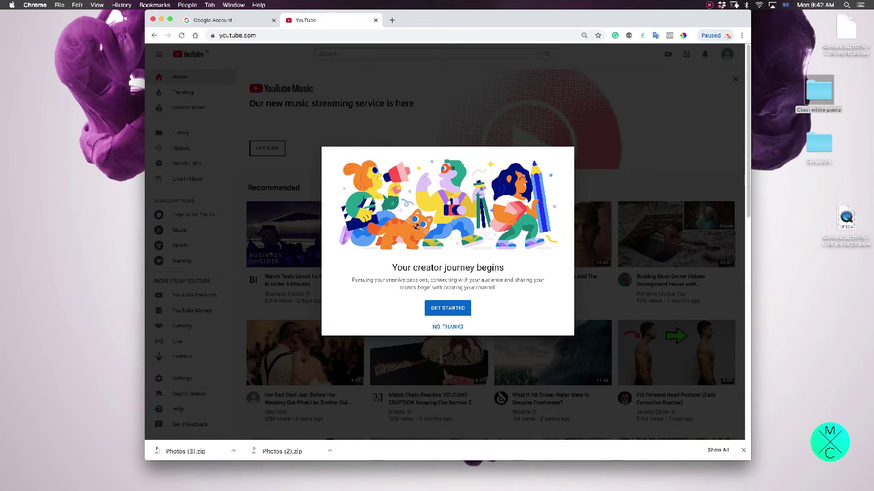
left_click(454, 308)
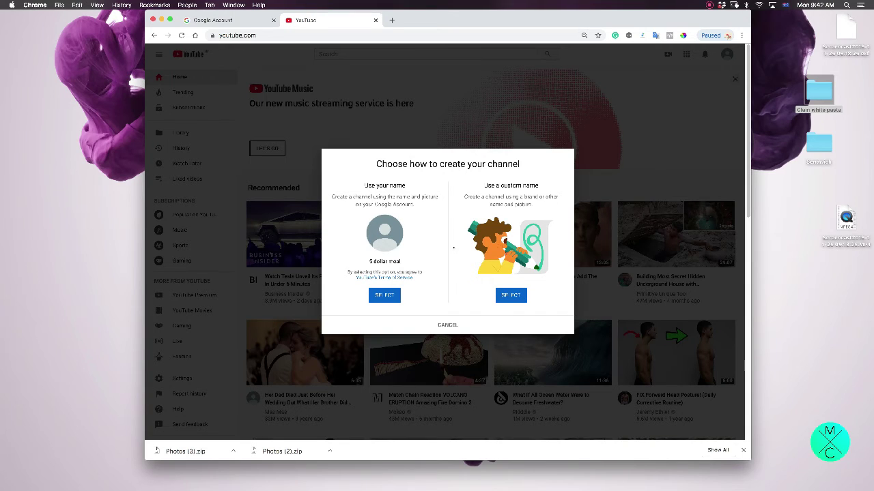
left_click(393, 295)
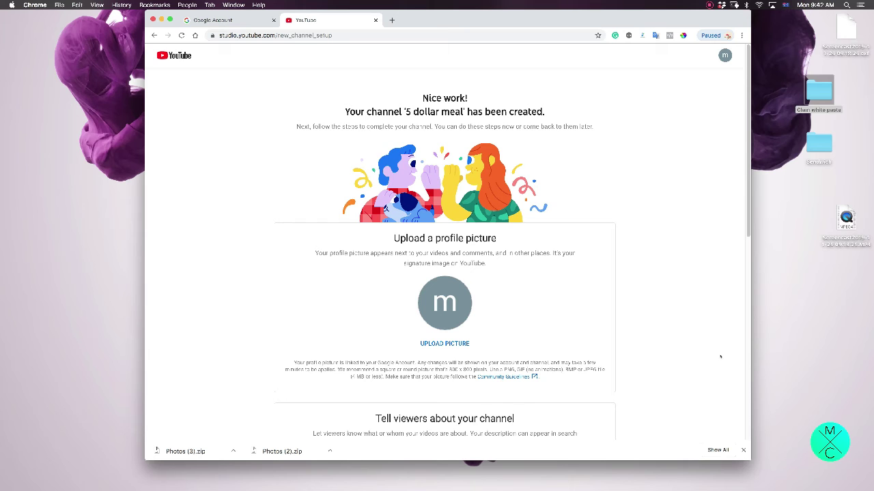
Enter "The luxurious under $5 meals" as the channel description in the new channel setup
scroll(673, 370, "down", 3)
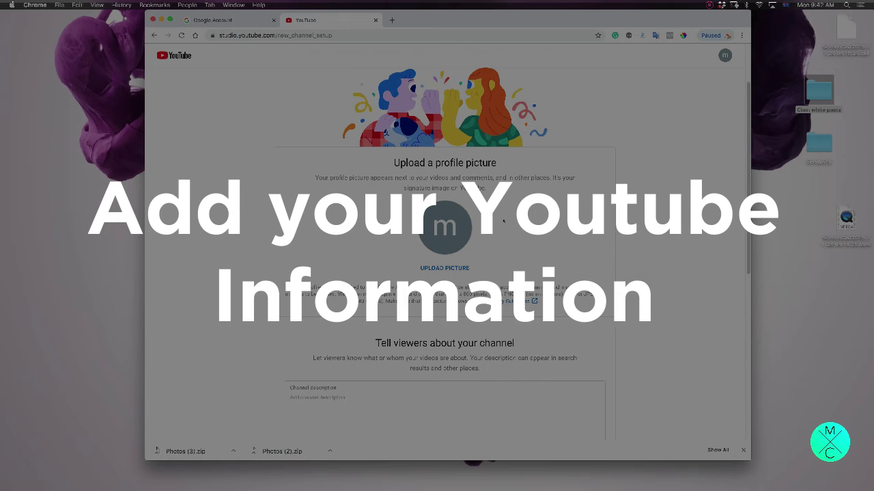
scroll(562, 324, "down", 2)
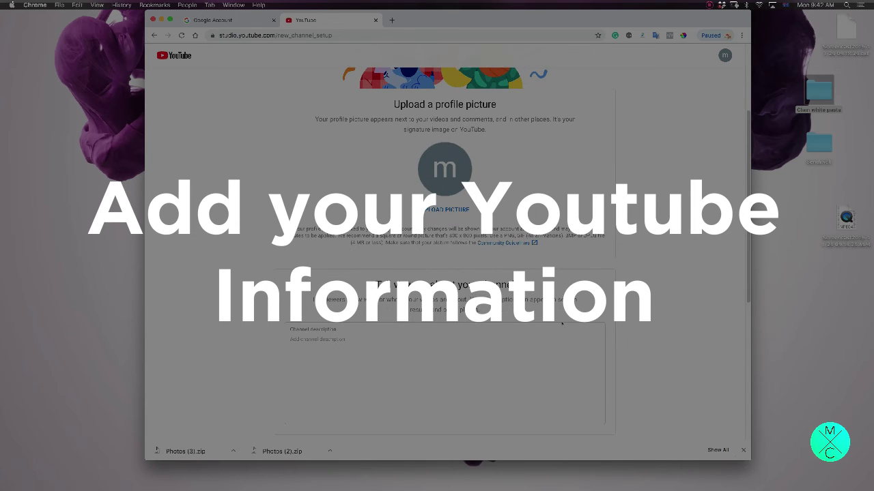
left_click(546, 341)
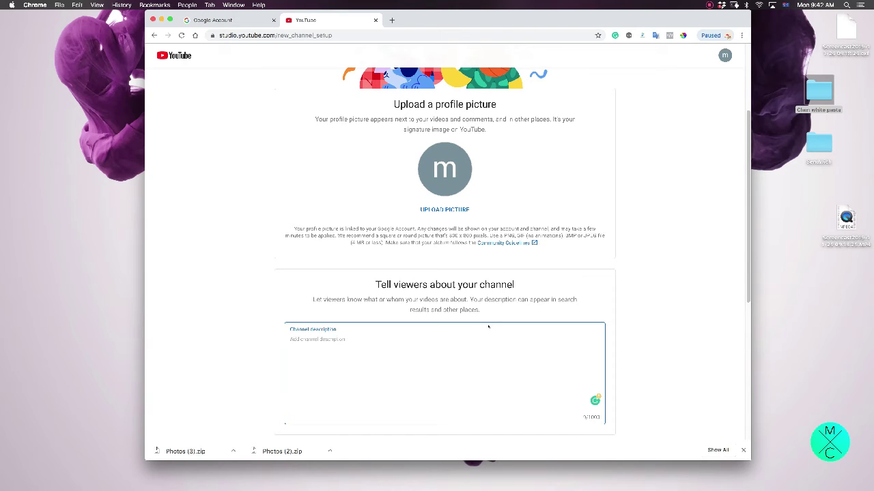
type("The luxurious $5 meal ever")
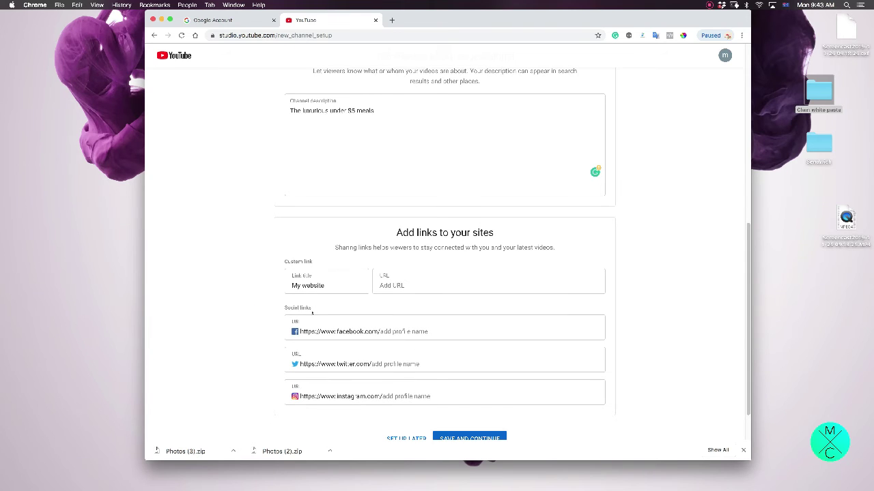
Review the channel setup, save it with the website and social links left blank, and dismiss the channel customisation tip
scroll(419, 308, "down", 2)
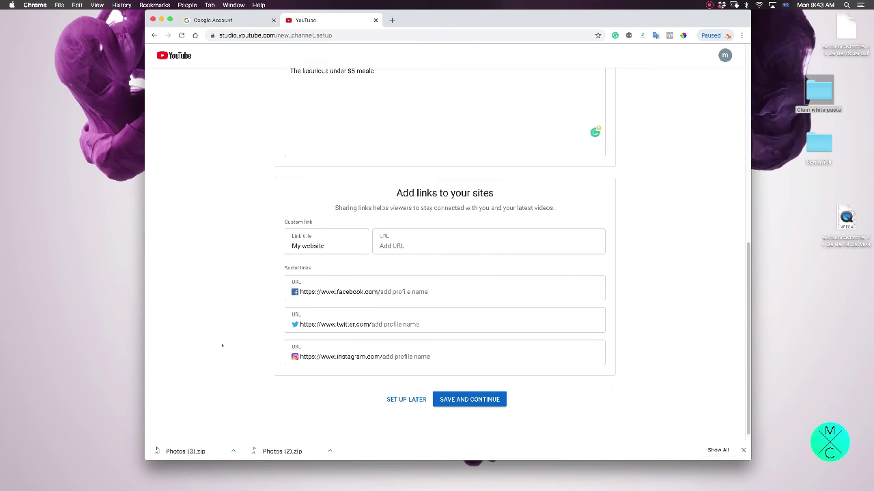
scroll(582, 386, "up", 10)
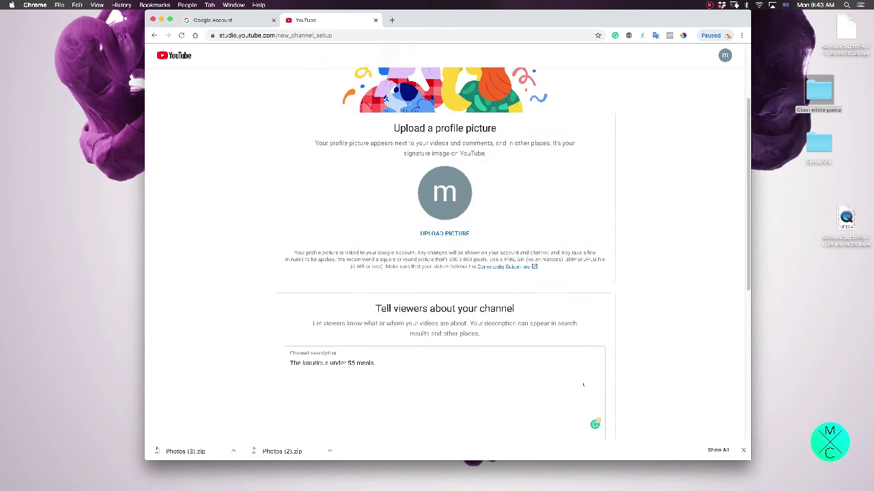
scroll(585, 388, "down", 8)
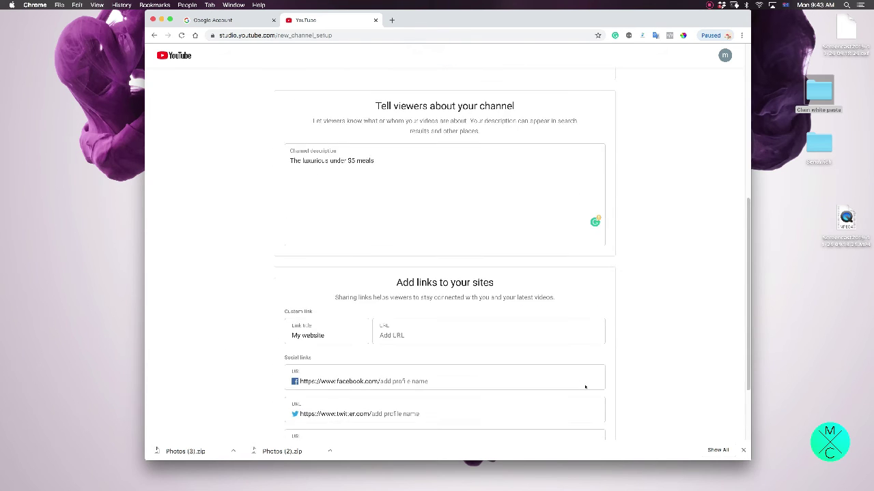
scroll(624, 384, "down", 3)
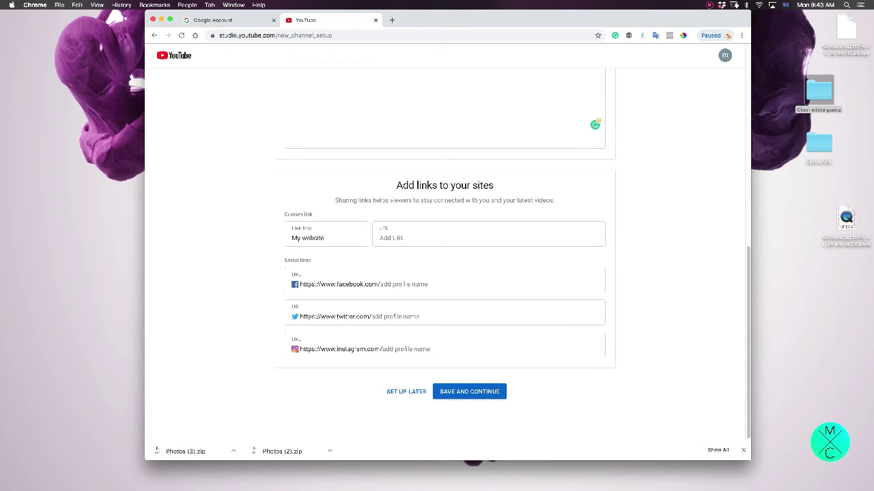
left_click(497, 392)
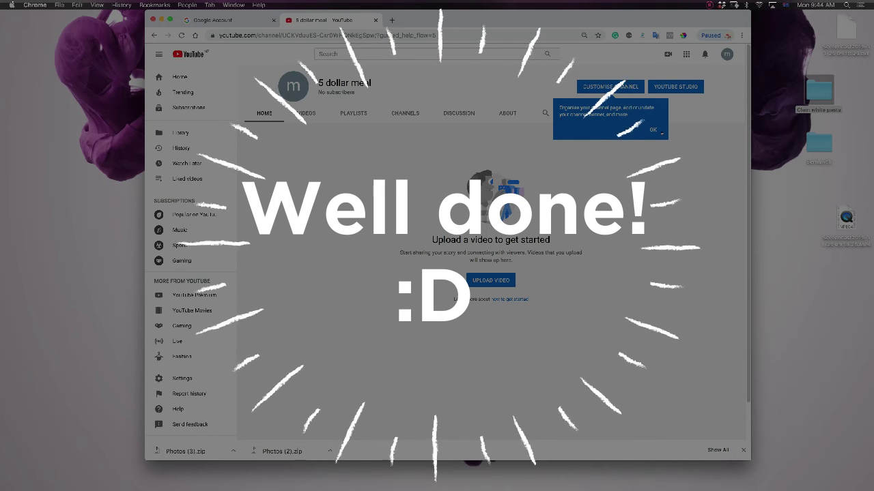
left_click(653, 130)
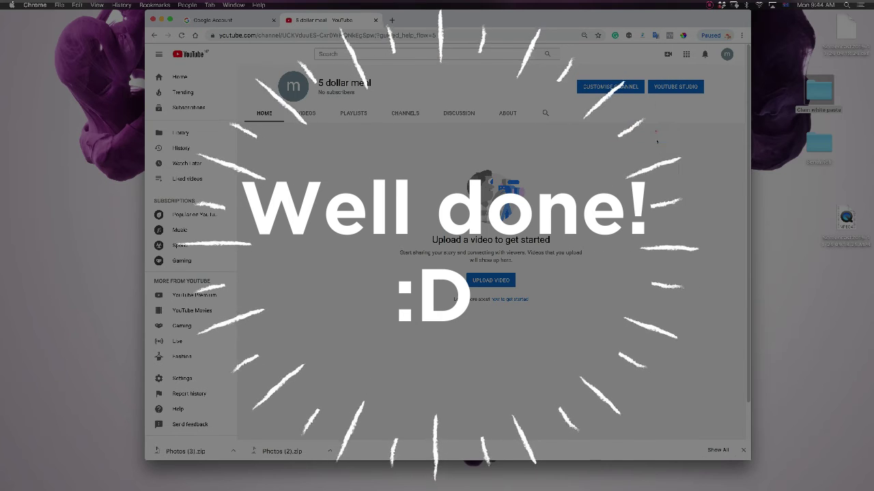